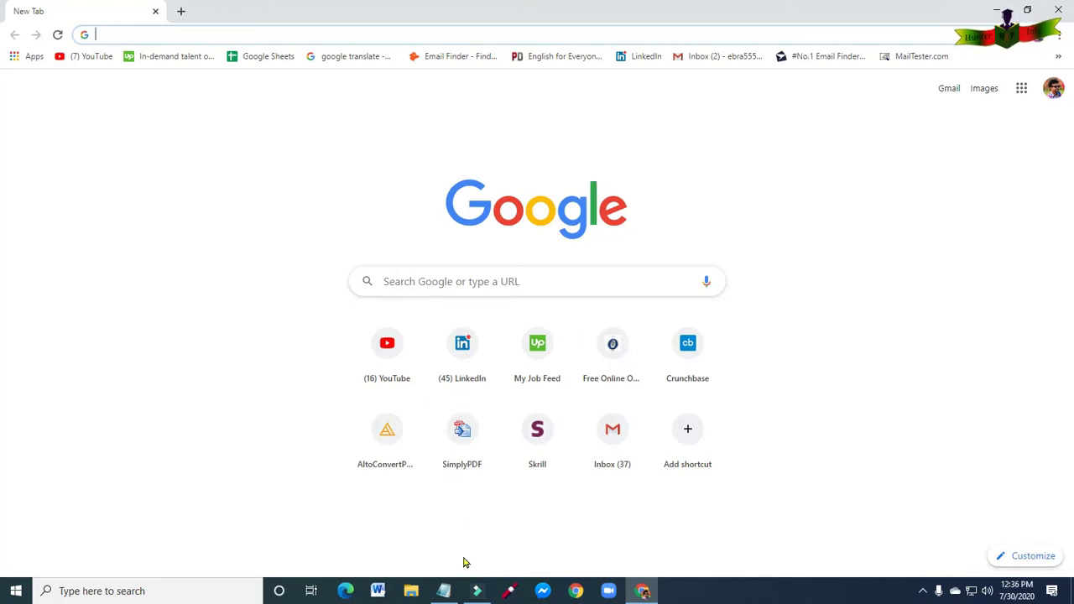
Step: Copy the altoconvertpdftoexcel.com address from Notepad and load the converter page in Chrome
click(443, 590)
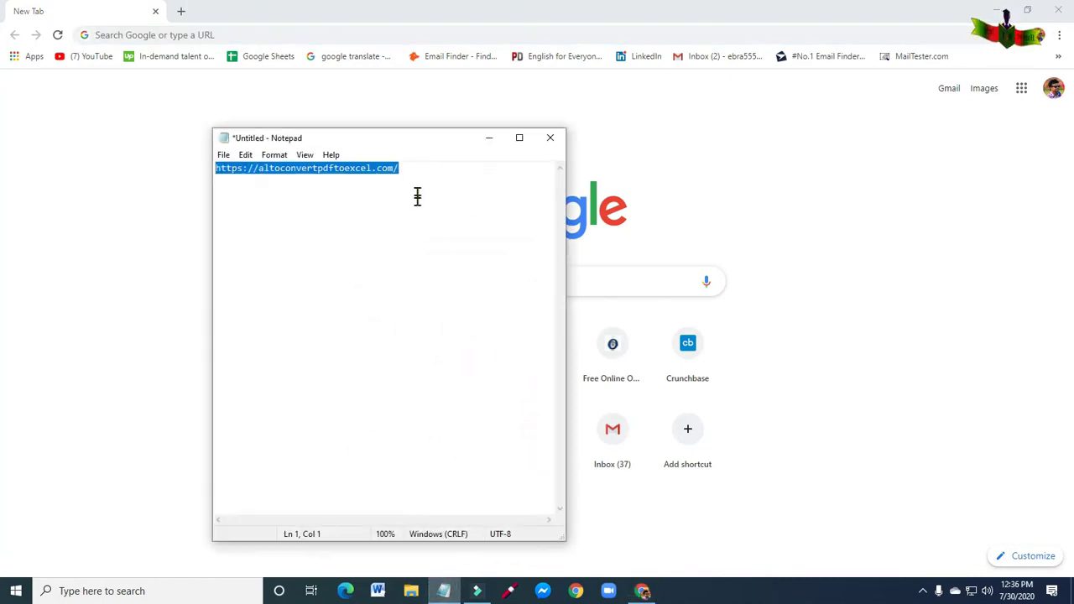
drag(411, 173, 243, 170)
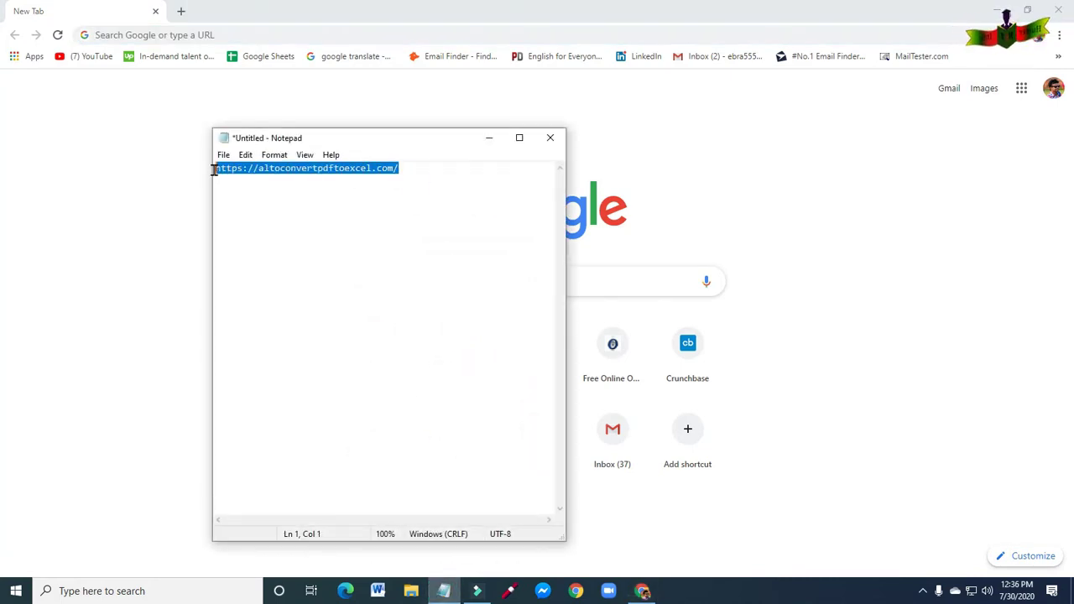
right_click(270, 167)
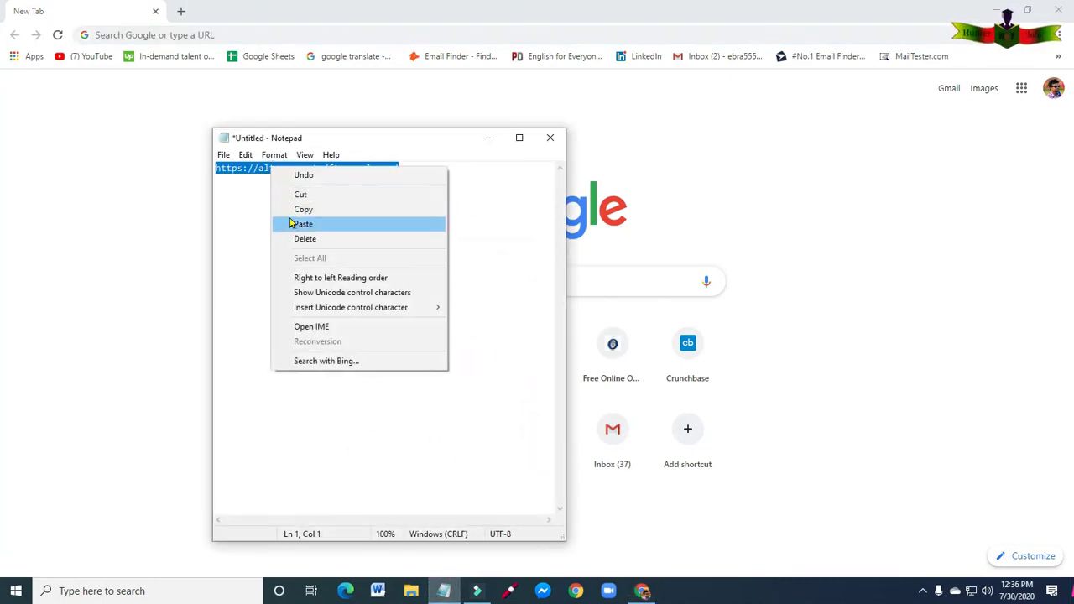
click(289, 208)
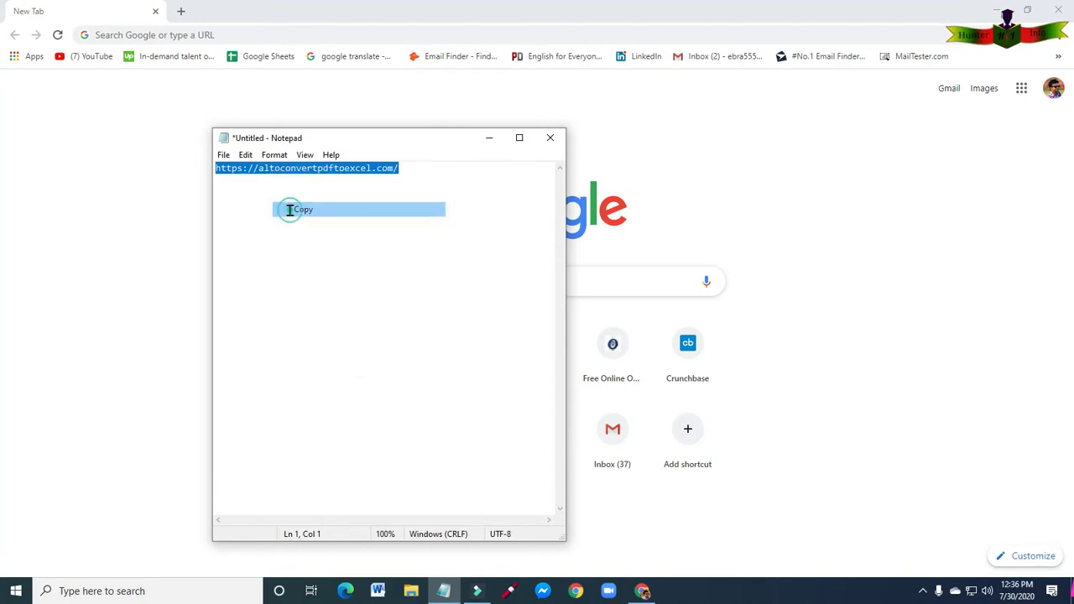
click(180, 34)
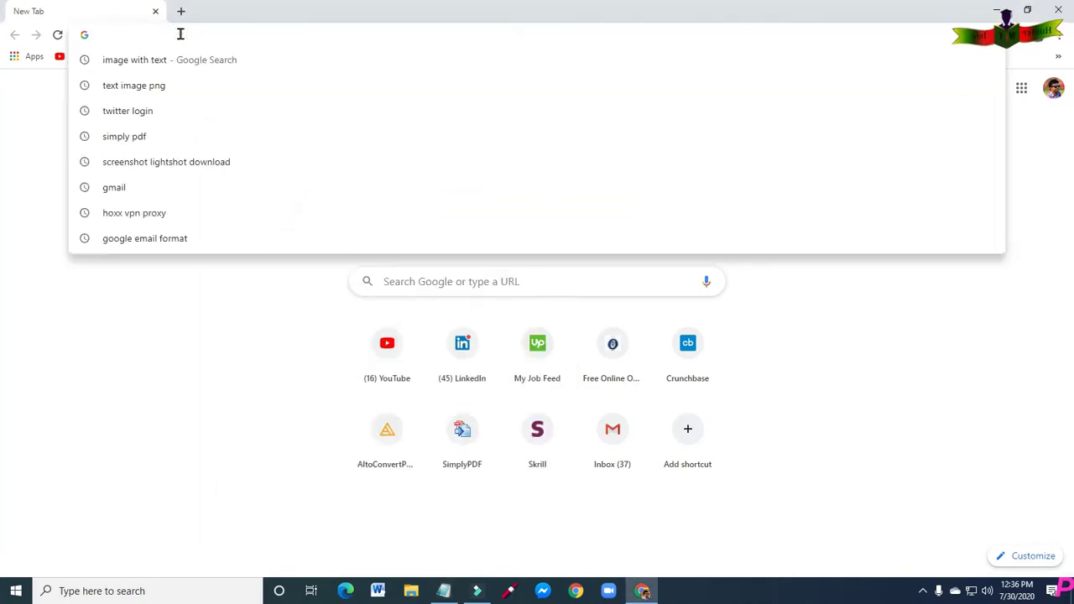
key(ctrl+v)
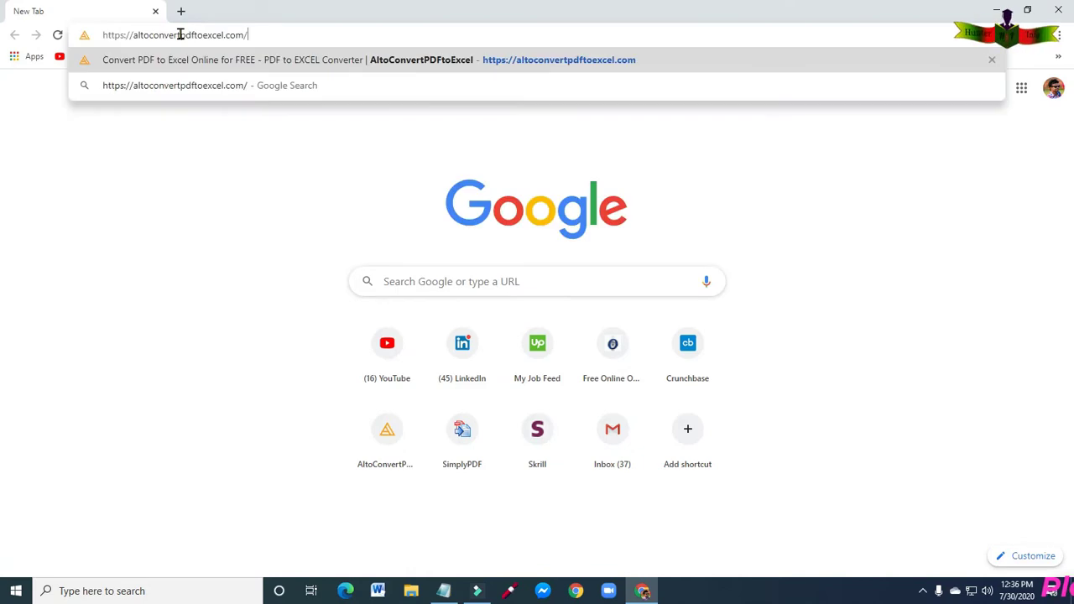
key(Return)
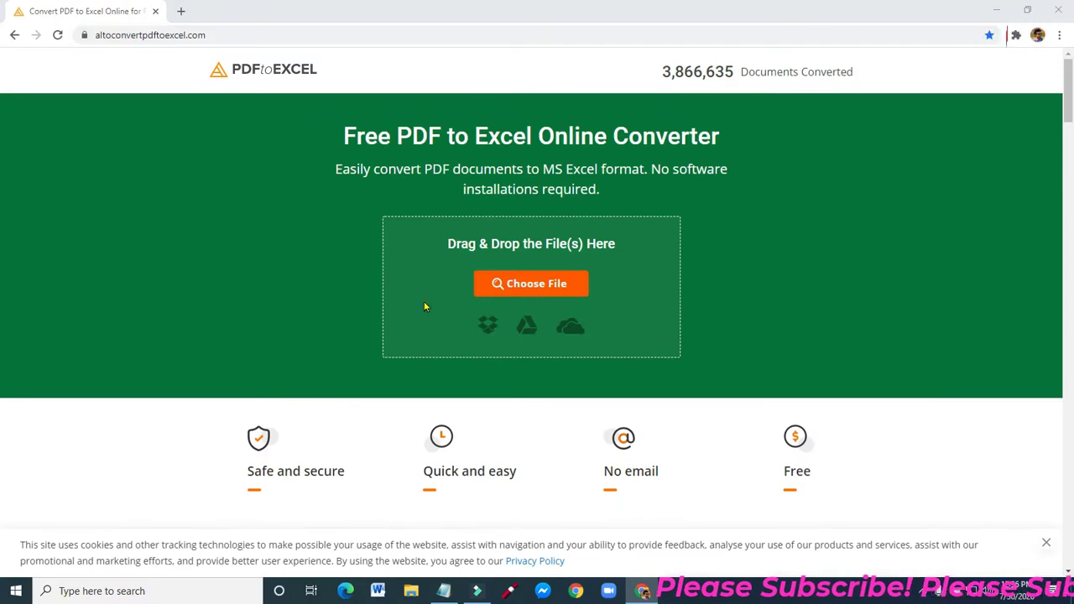
Step: Upload the Desktop PDF 'SEO companies in GA - Sheet1' and dismiss the IDM warning
scroll(256, 204, down, 1)
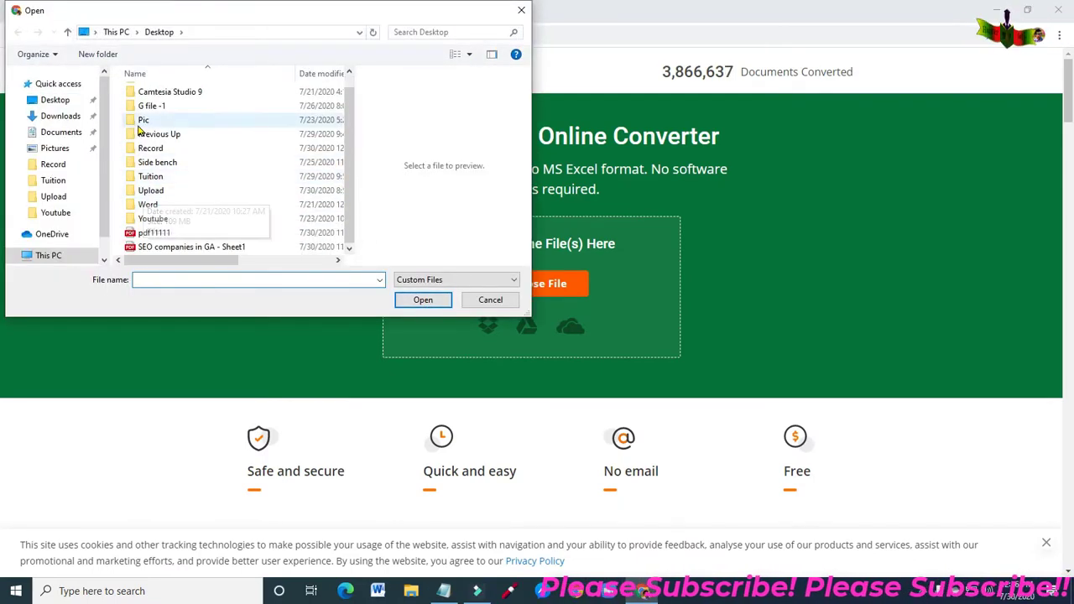
click(172, 247)
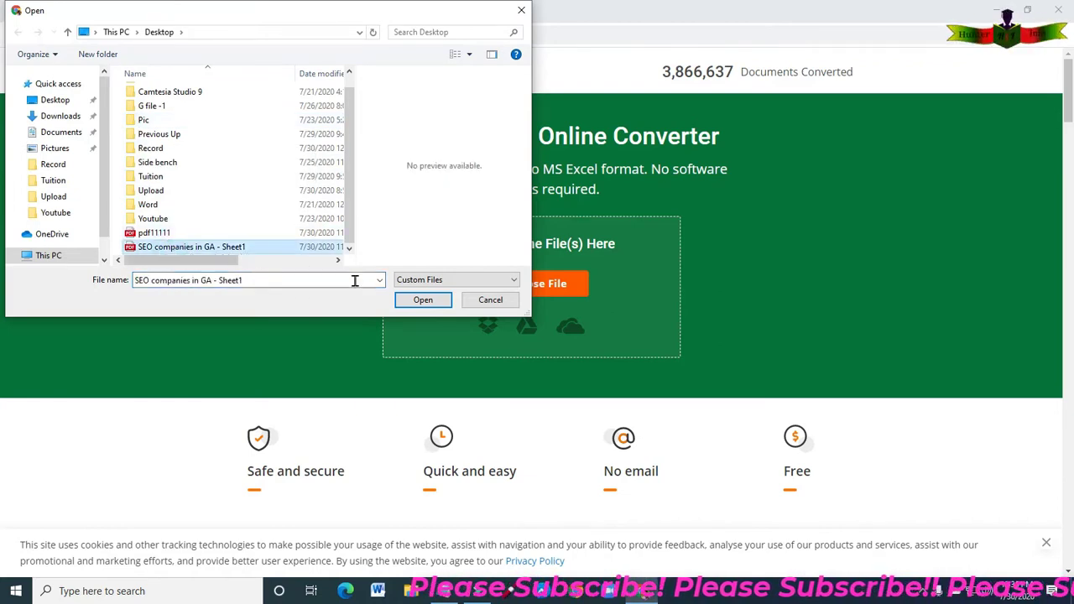
click(419, 300)
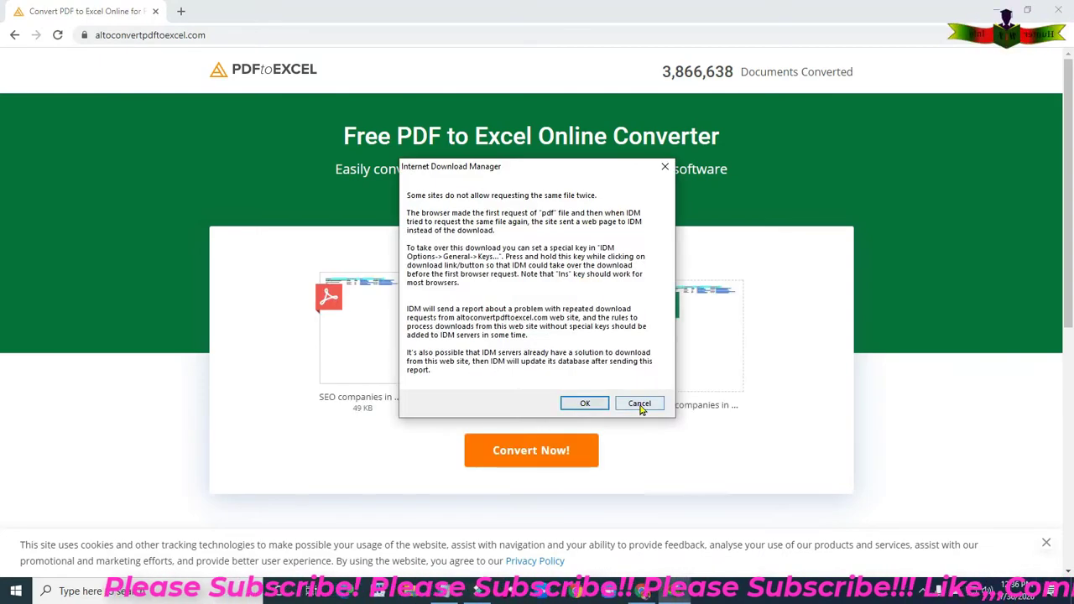
click(640, 404)
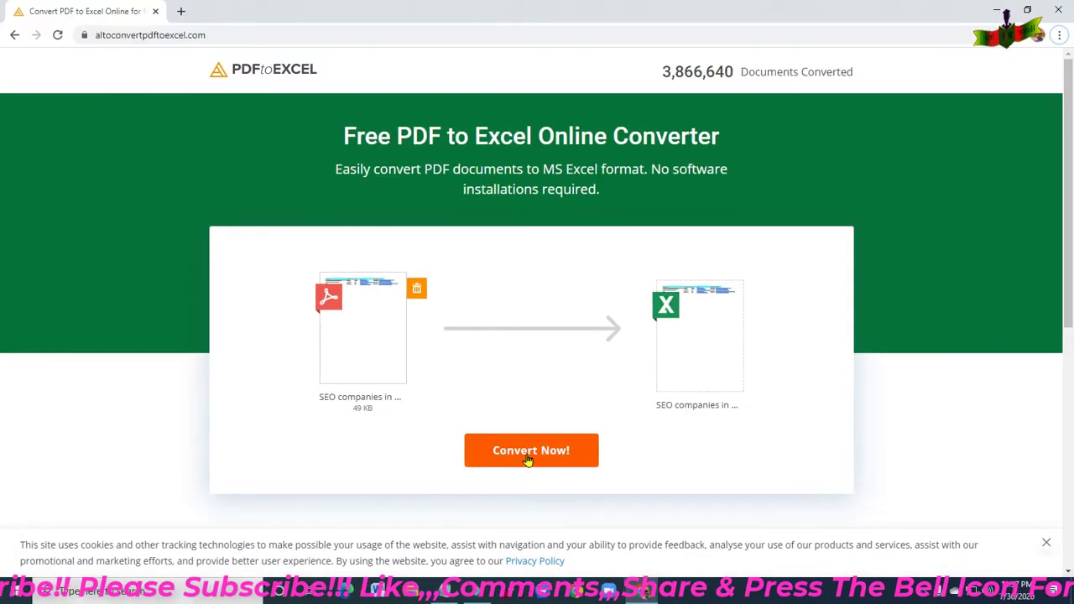
Step: Convert the uploaded PDF and download the resulting 'SEO companies in GA - Sheet1.xlsx' file
click(527, 457)
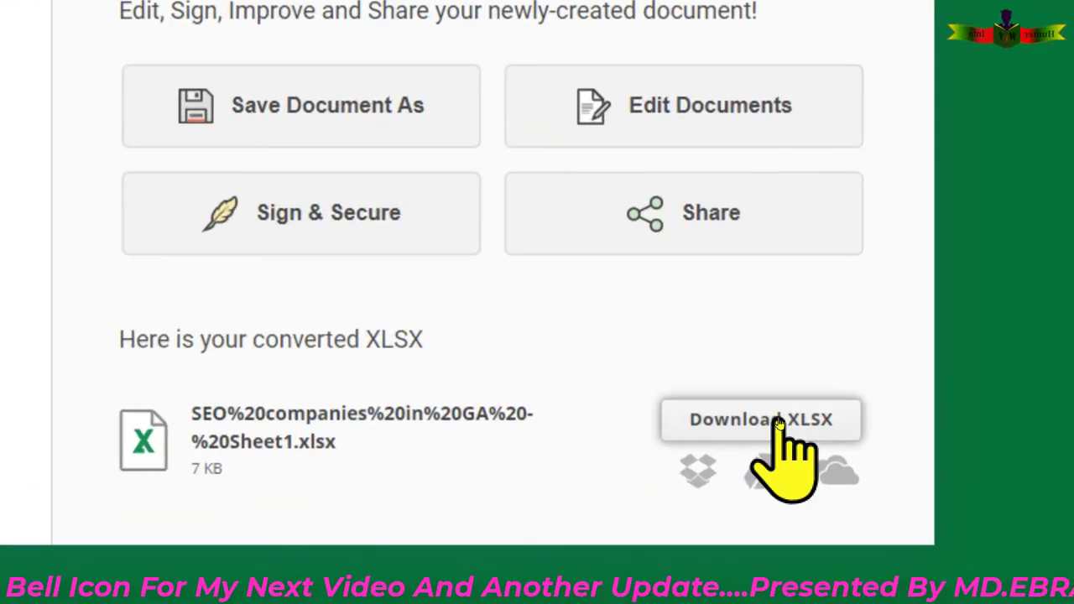
mouse_move(770, 434)
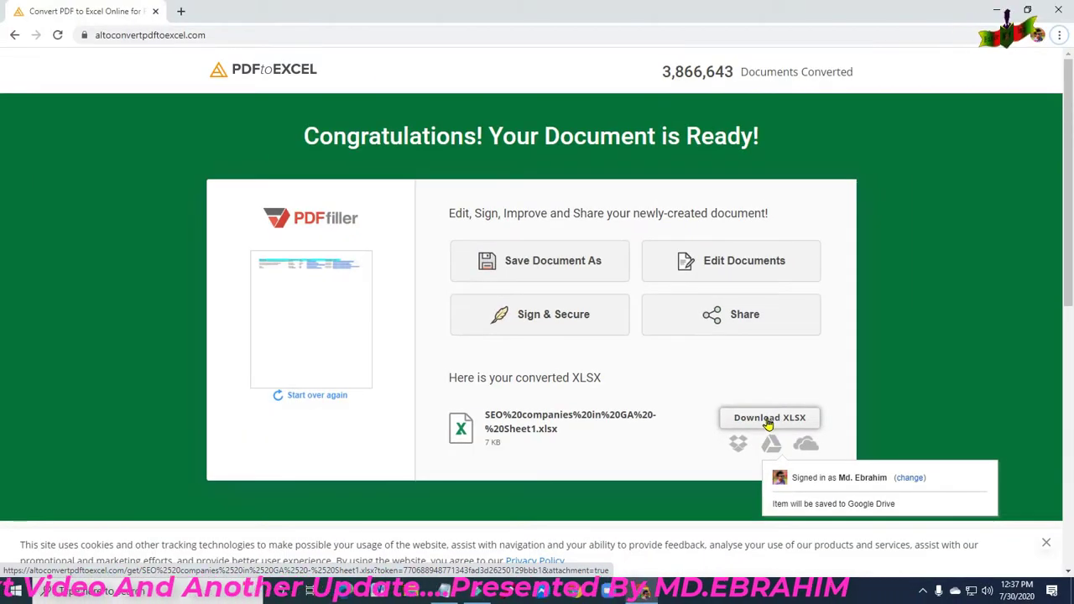
click(767, 424)
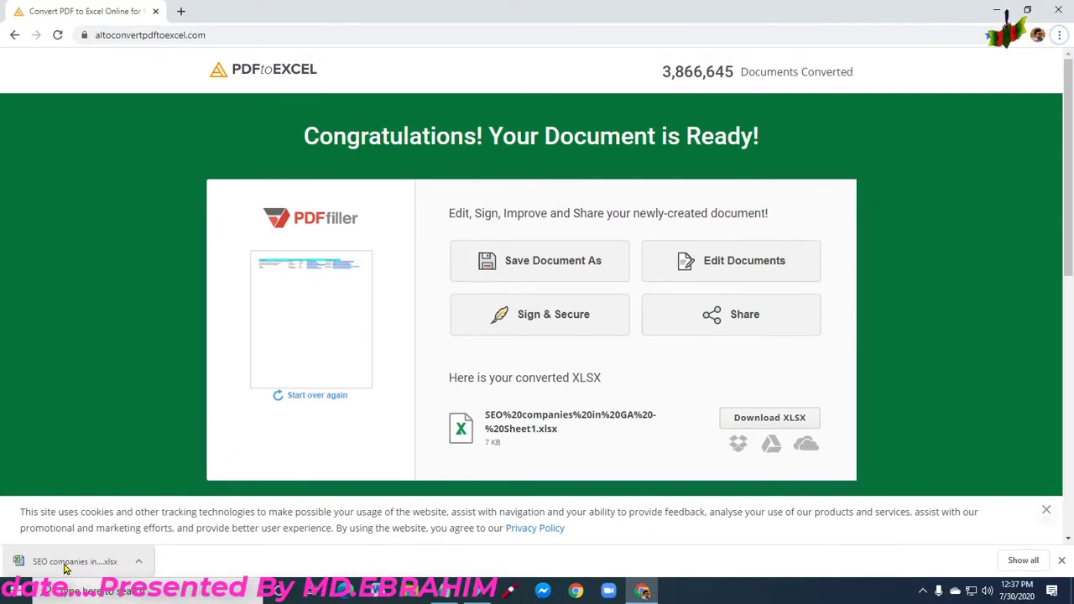
Step: Open the downloaded 'SEO companies in GA - Sheet1 (3)' workbook in Excel's Protected View
click(66, 562)
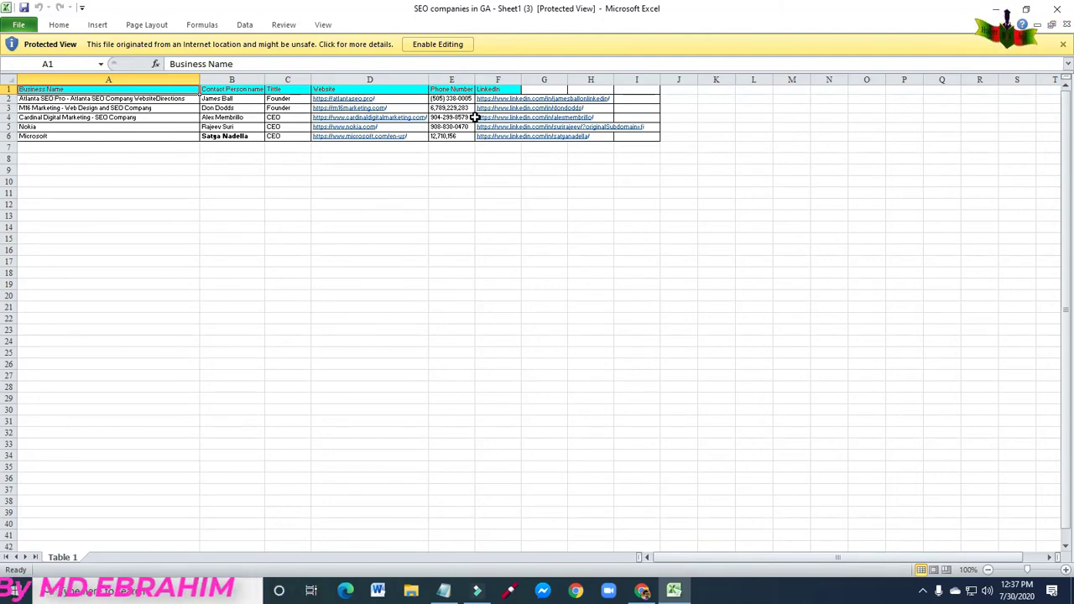
key(alt)
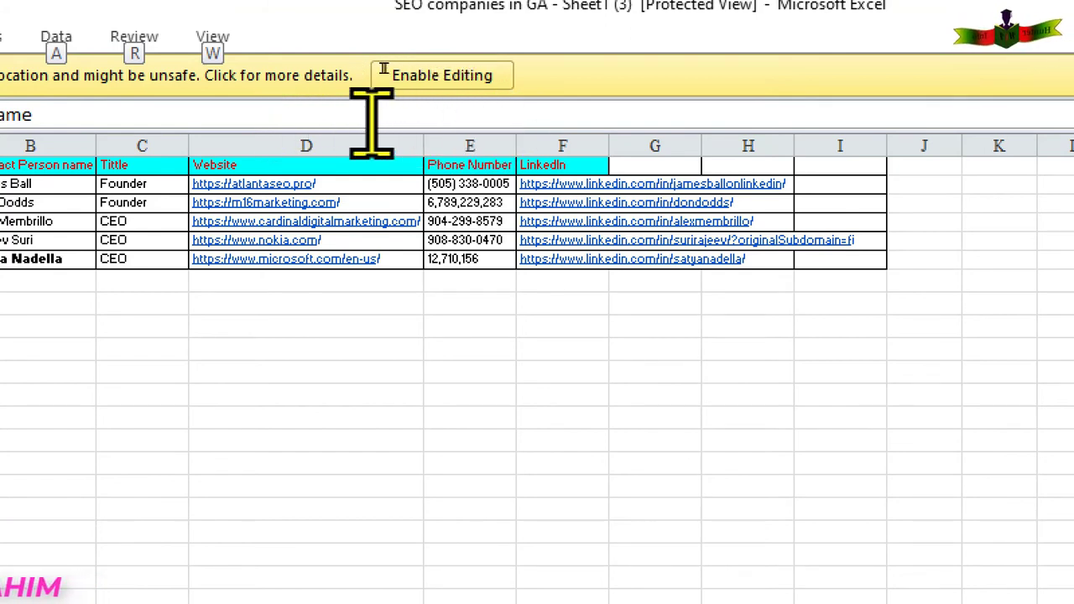
Step: Enable editing on the converted workbook and type test text 'hghfghg' into cell I3
click(469, 80)
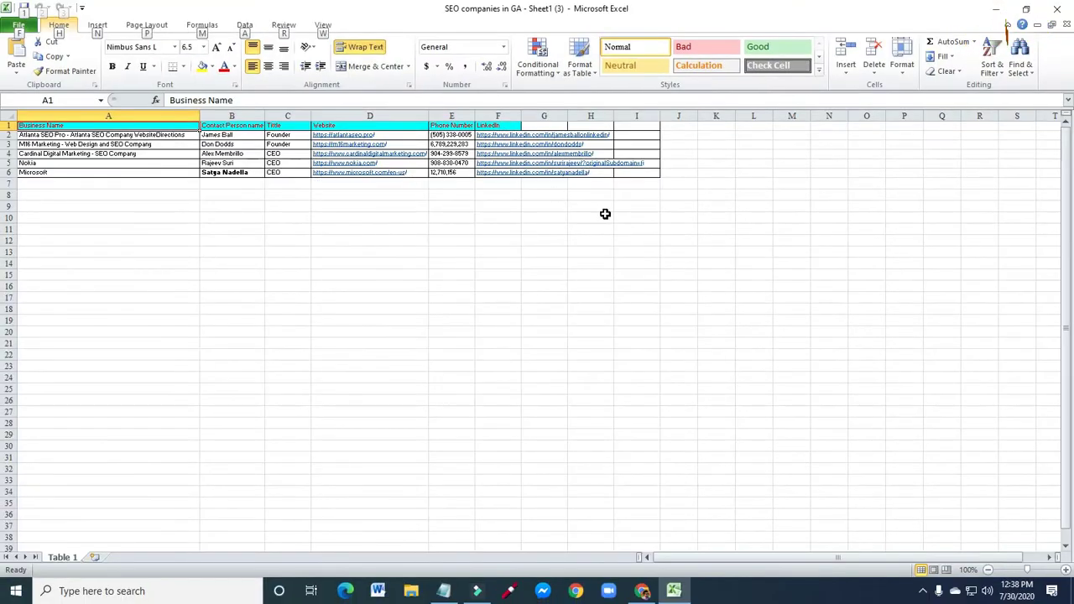
click(607, 216)
click(620, 199)
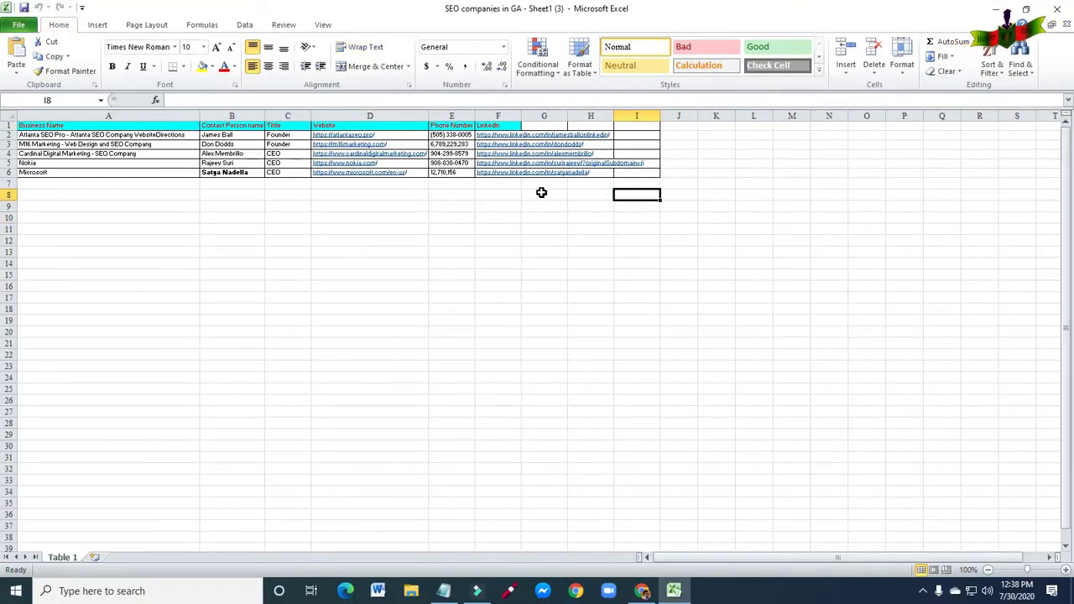
click(541, 193)
click(474, 210)
click(360, 226)
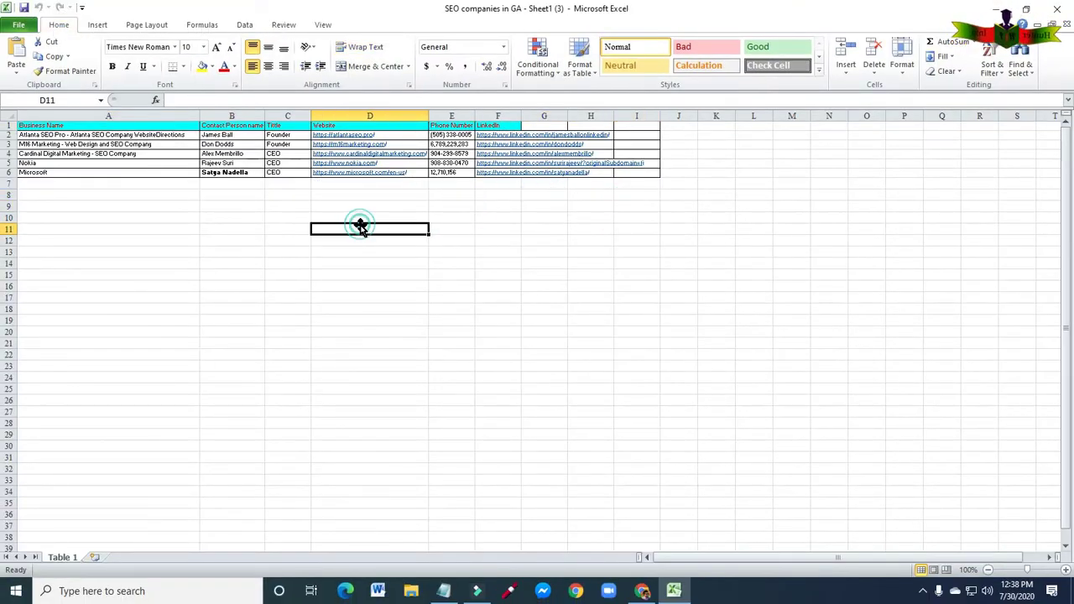
click(366, 273)
click(355, 217)
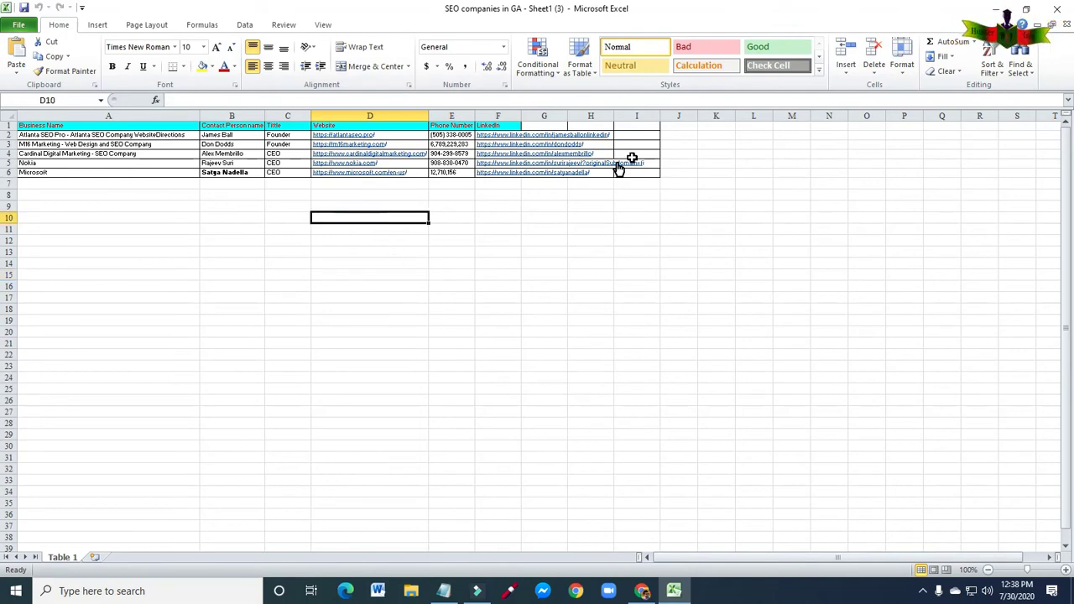
click(639, 143)
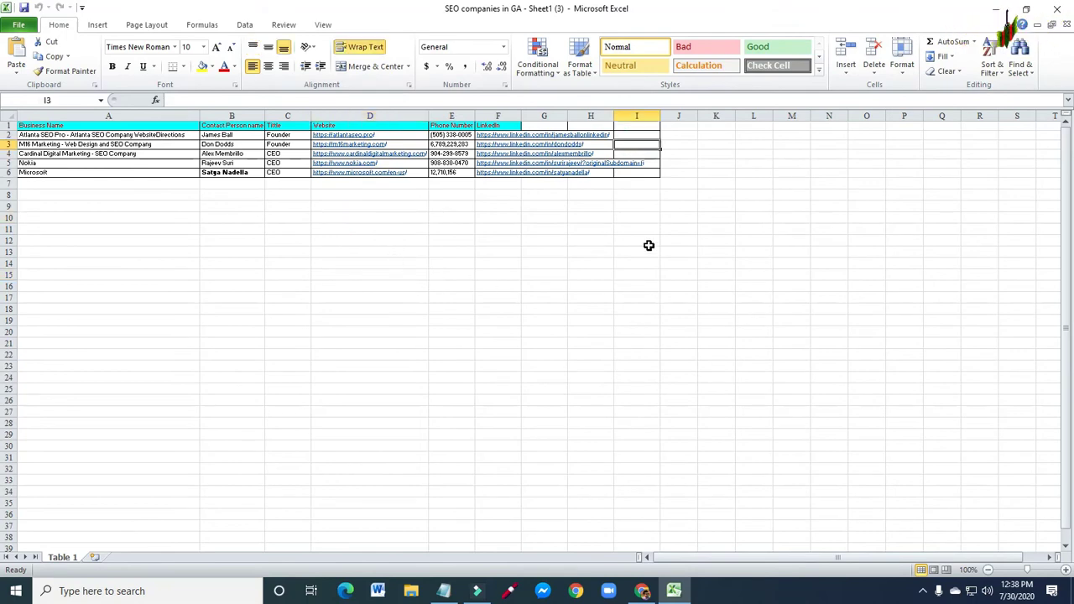
text(hghghghfghg)
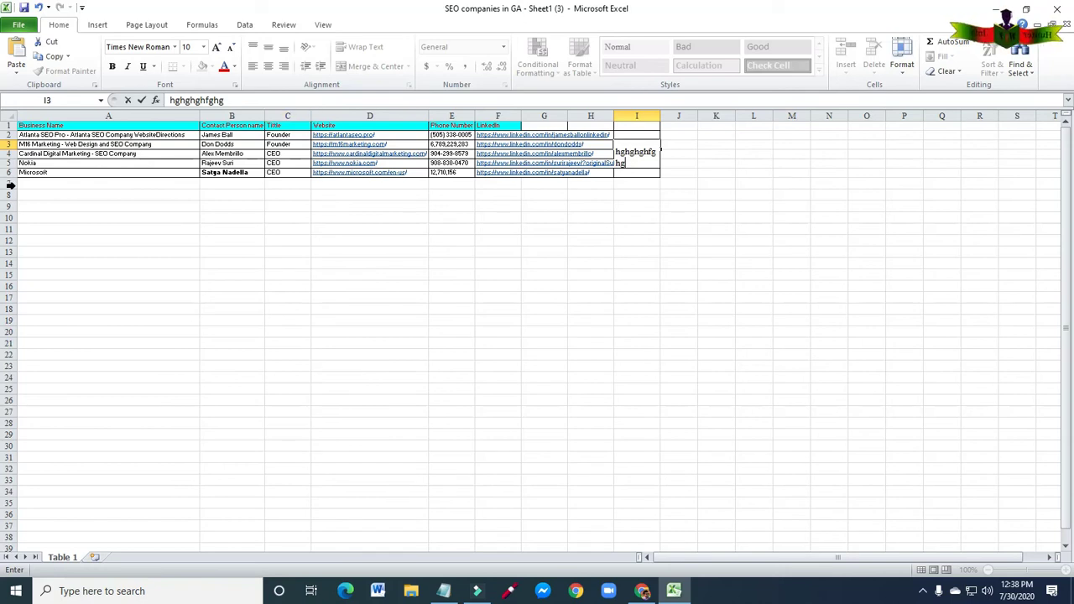
Step: Commit the I3 entry, widen column I to 28.83, heighten row 6, and clear cell D3
click(639, 172)
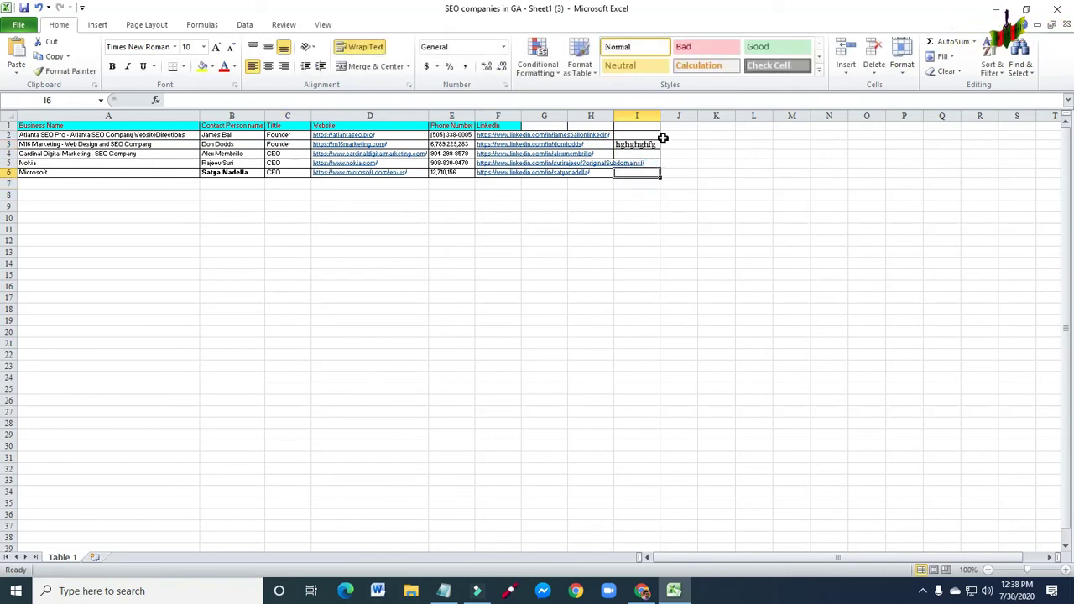
drag(660, 117, 733, 117)
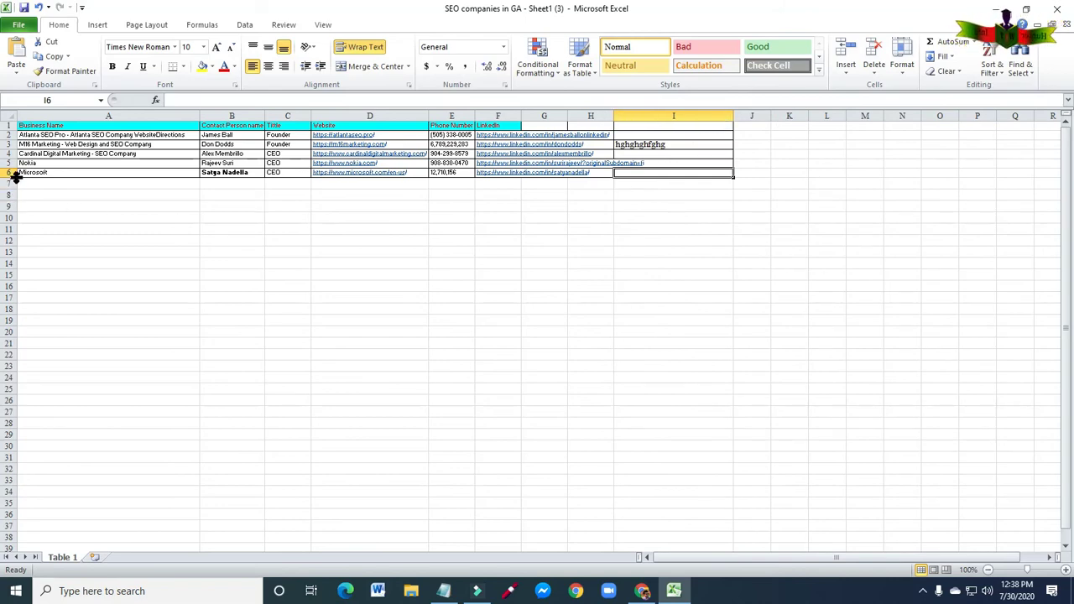
drag(15, 177, 15, 228)
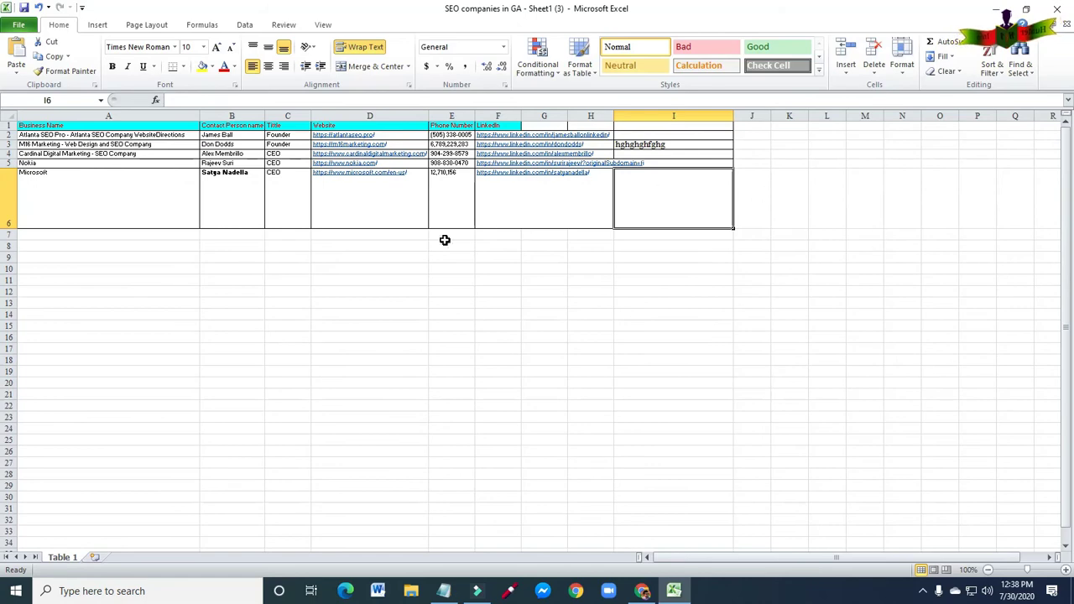
click(371, 145)
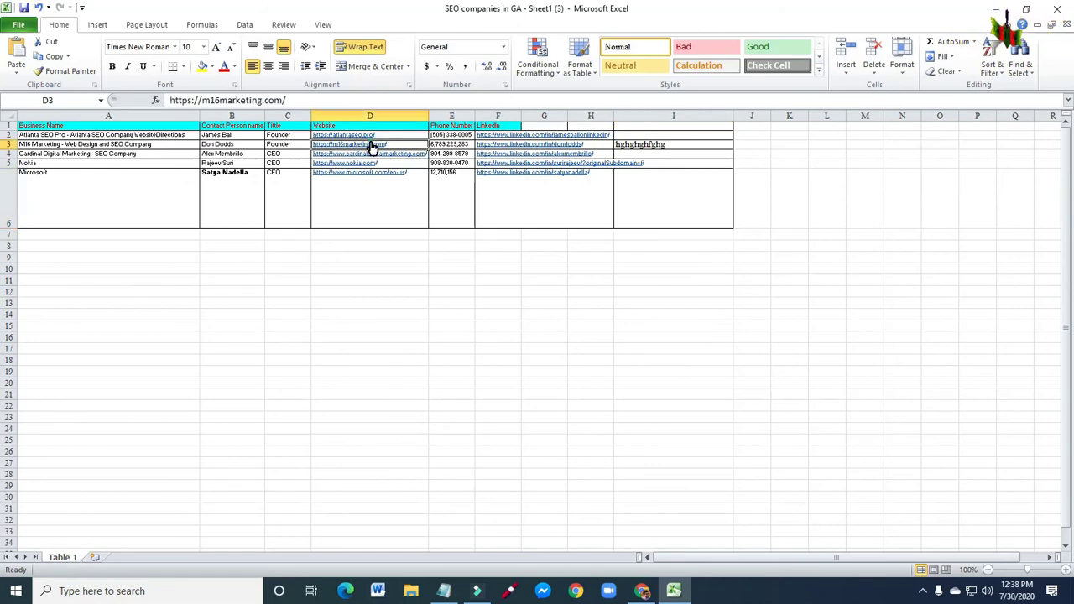
key(BackSpace)
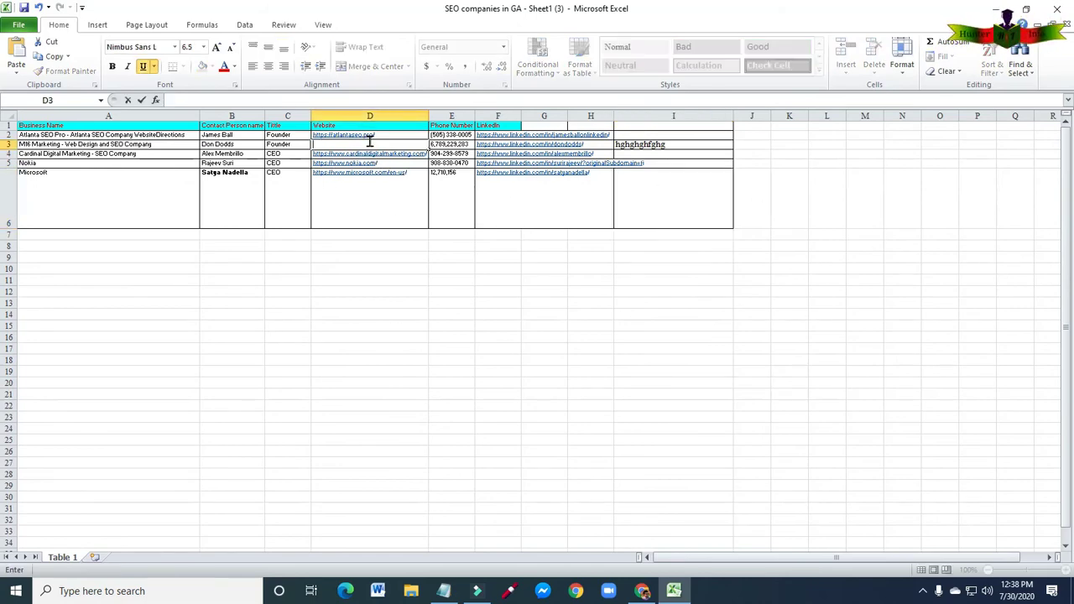